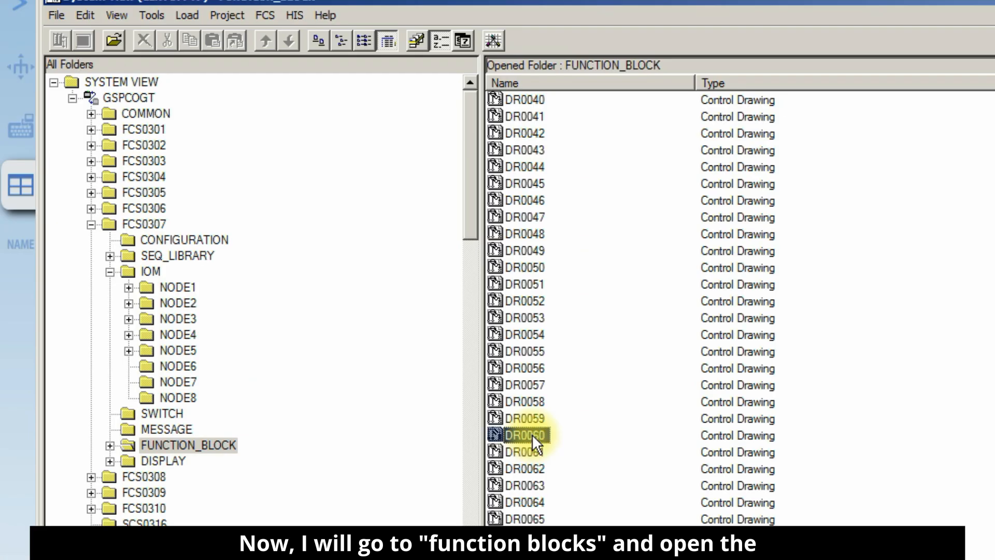
- Open control drawing DR0060 from FCS0307's FUNCTION_BLOCK folder for editing
double_click(531, 434)
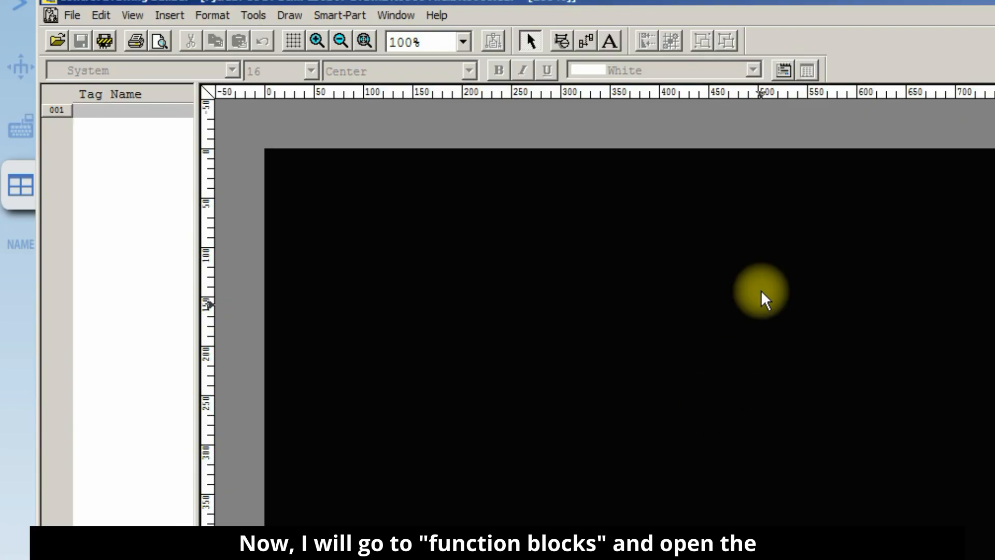
- At 400% zoom, insert a new function block of type Link Block
left_click(316, 41)
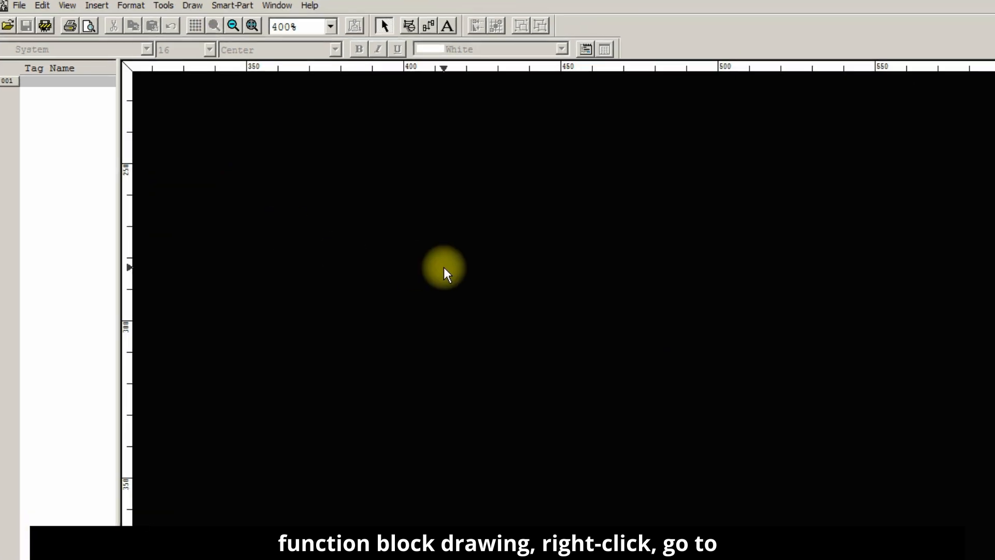
right_click(403, 228)
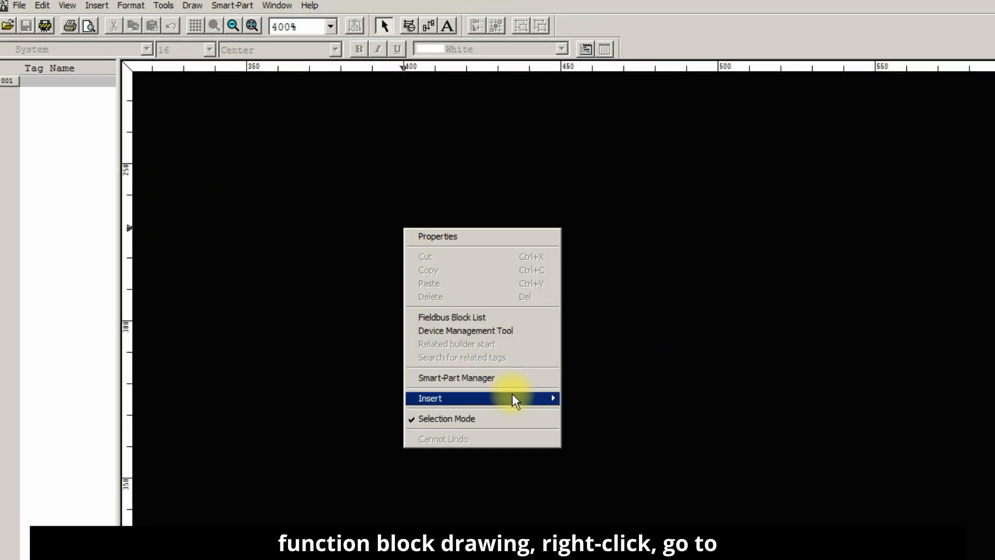
mouse_move(482, 399)
left_click(629, 397)
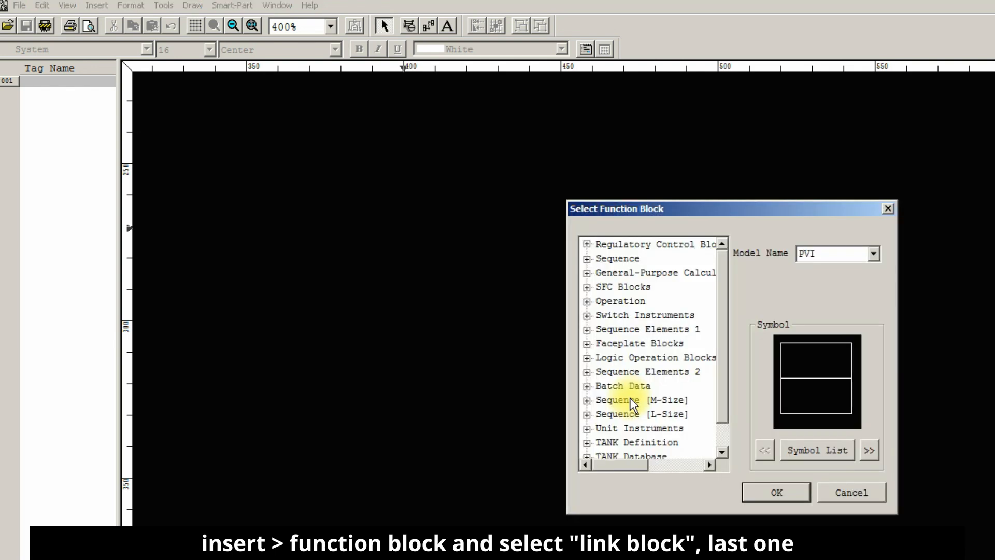
scroll(700, 428, "down", 2)
left_click(629, 442)
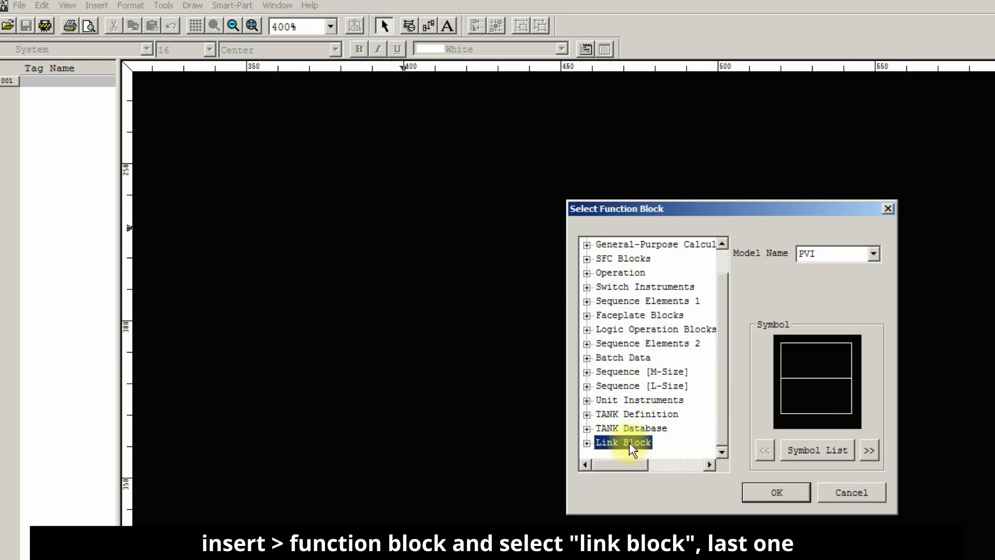
left_click(777, 492)
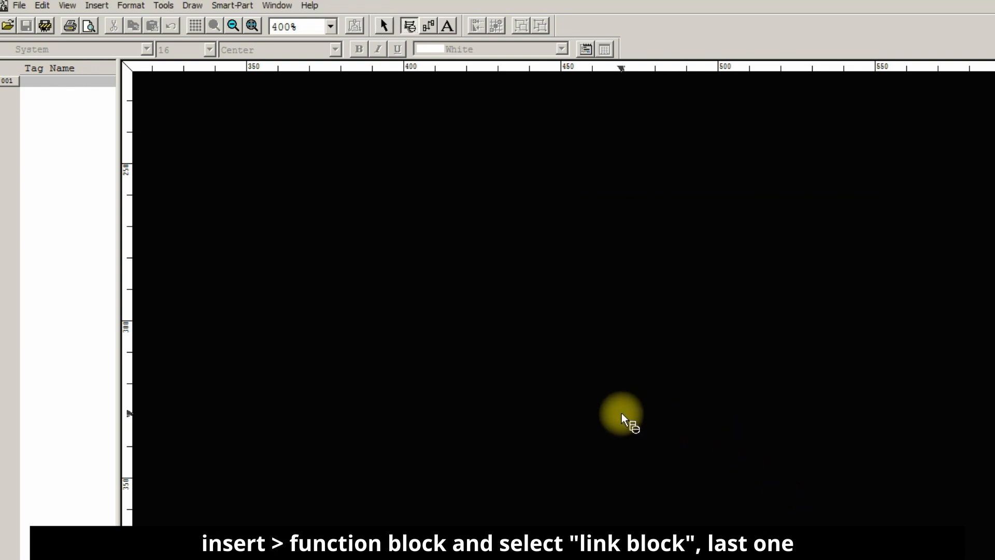
- Place the link block on the canvas and label it %%O88PV1101-FB
left_click(523, 432)
left_click(575, 453)
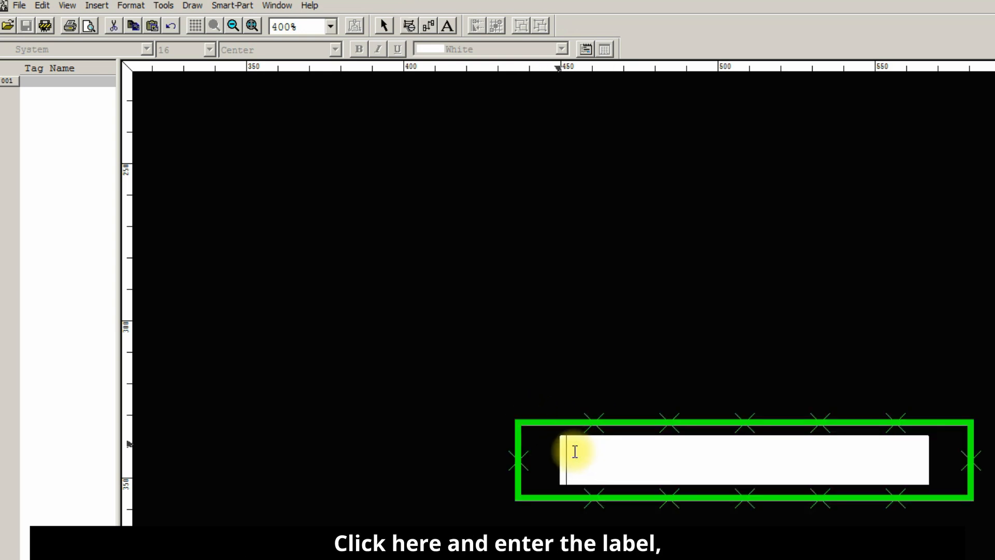
type("%O88PV1101-FB")
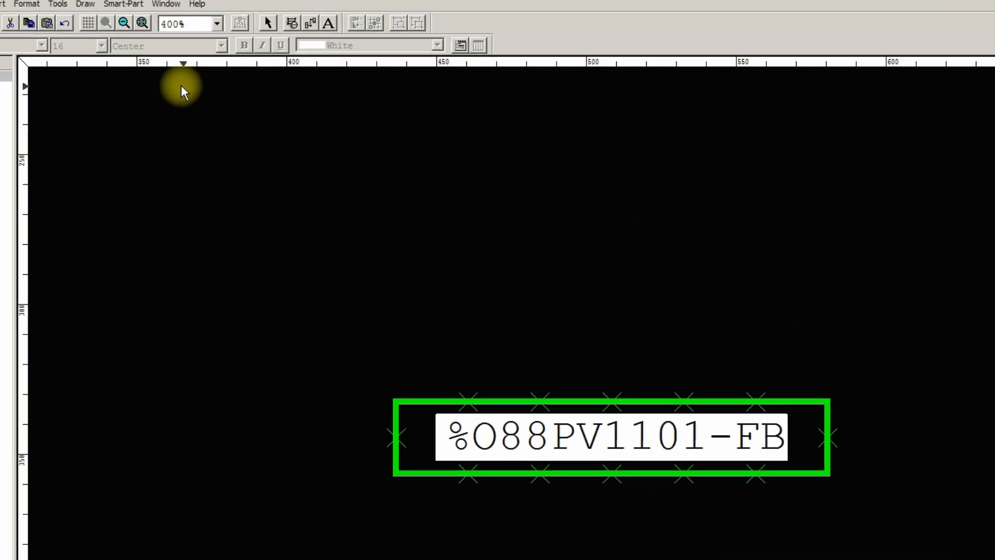
left_click(140, 22)
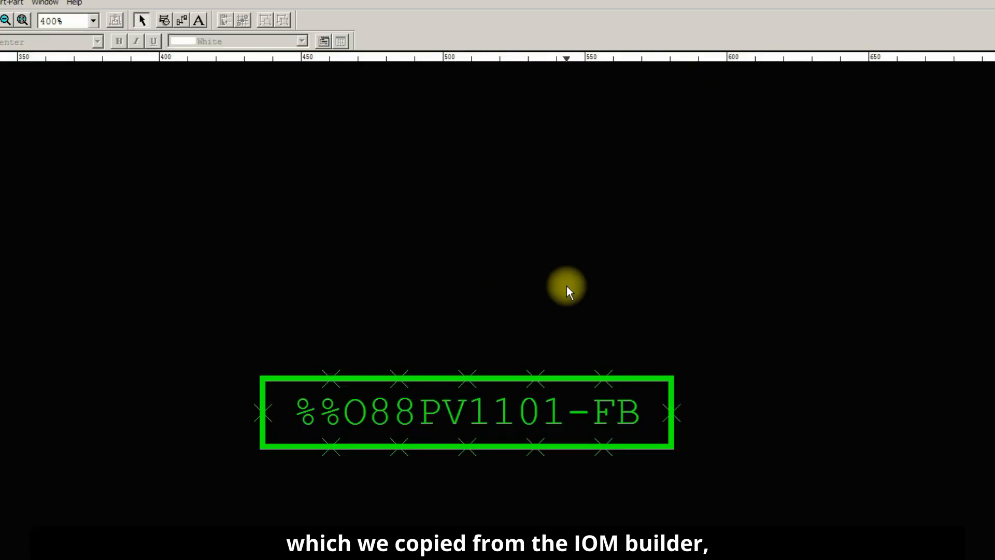
left_click_drag(158, 412, 384, 458)
right_click(332, 190)
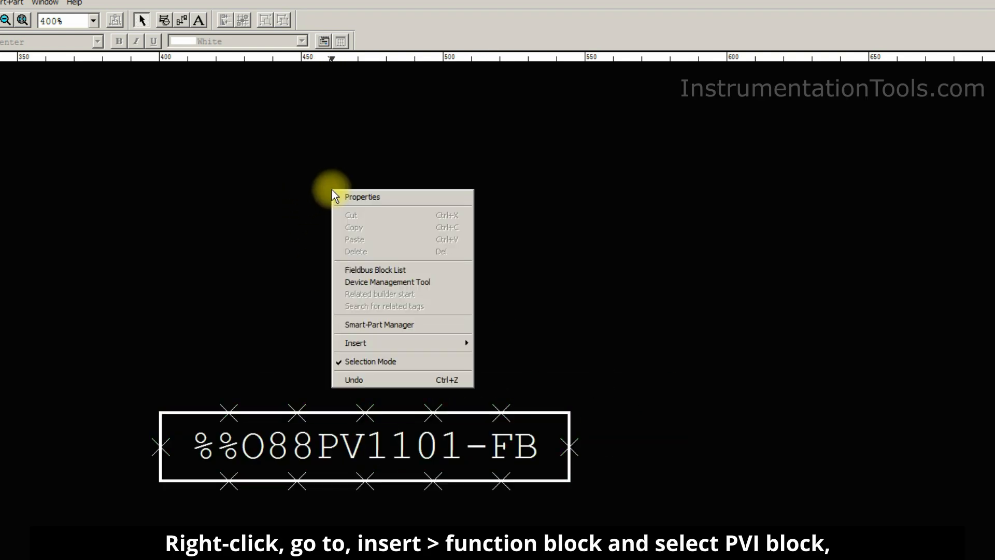
mouse_move(400, 344)
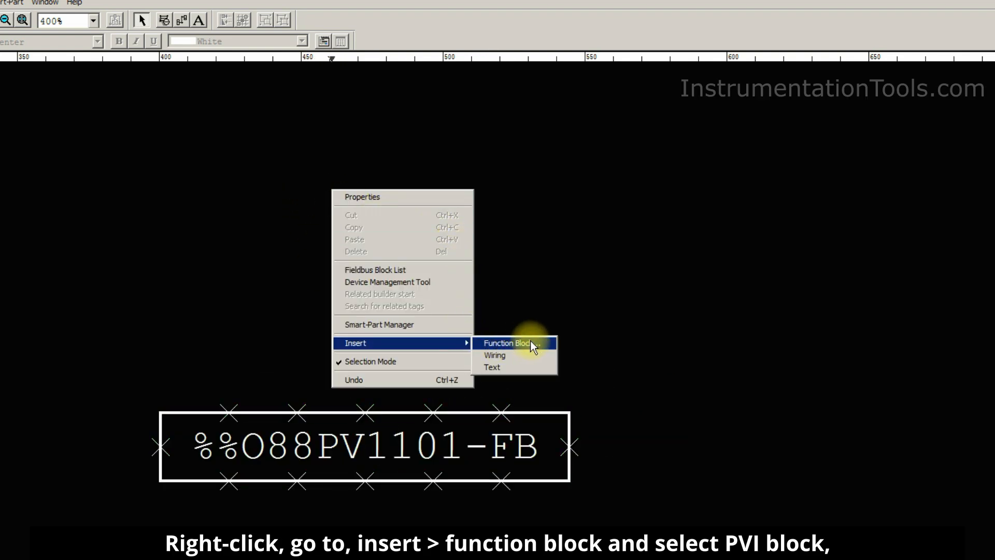
- Insert a Regulatory Control function block with model PVI
left_click(543, 341)
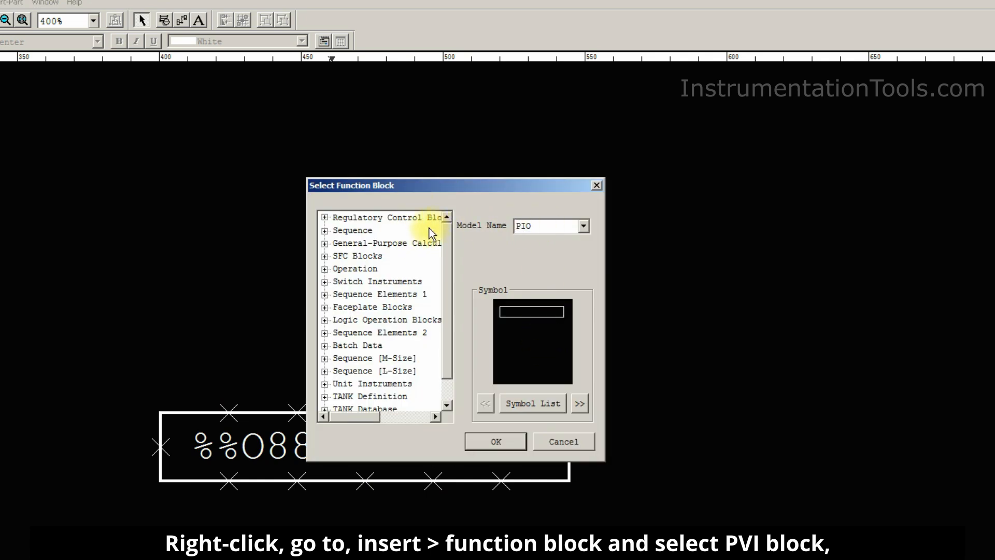
left_click(387, 217)
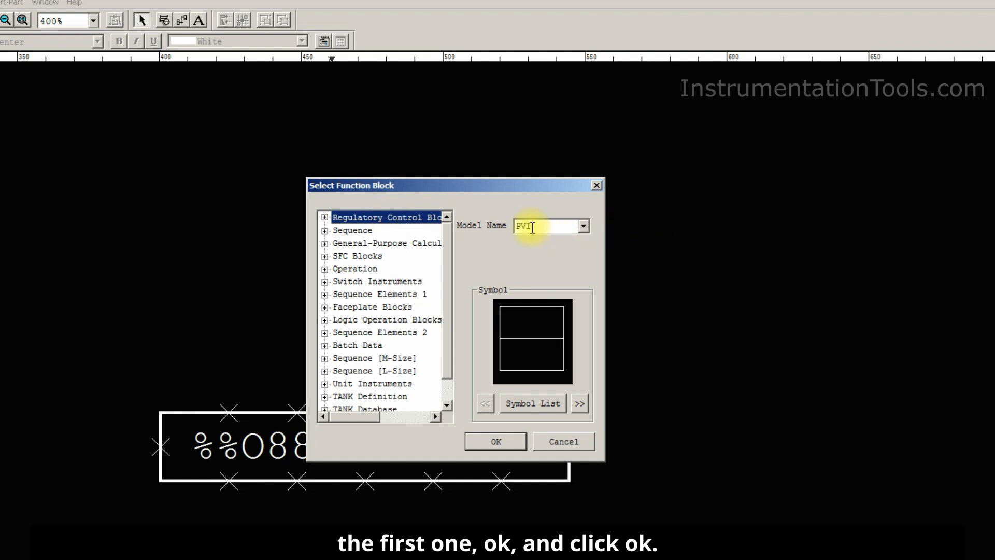
left_click(494, 443)
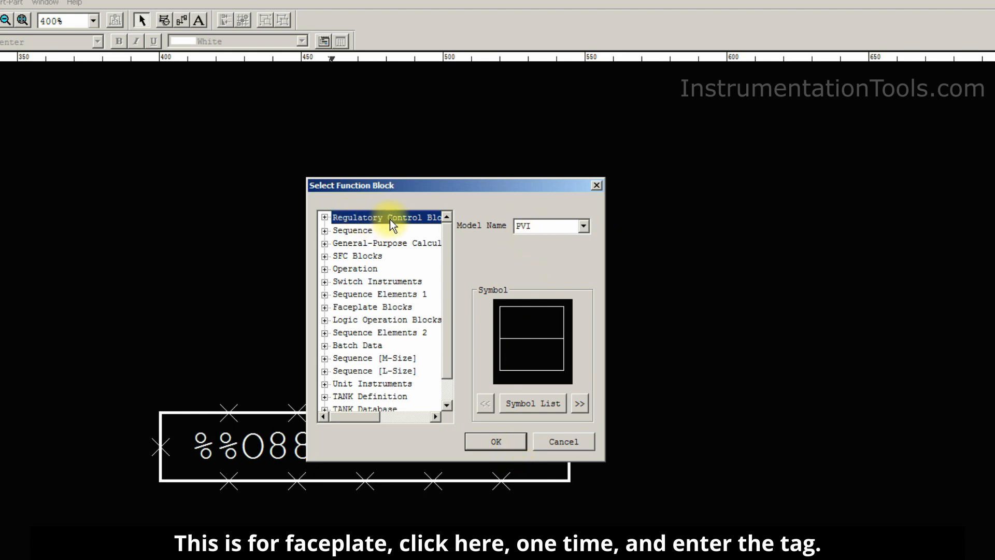
left_click(583, 226)
left_click(544, 238)
left_click(492, 440)
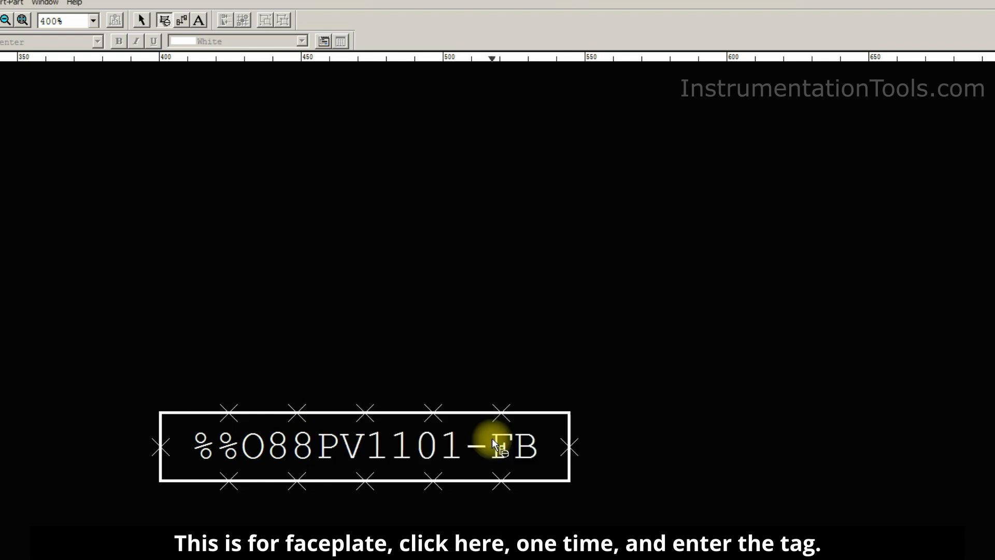
- Place the PVI block above the link block and tag it 88PV1101FB
left_click(301, 168)
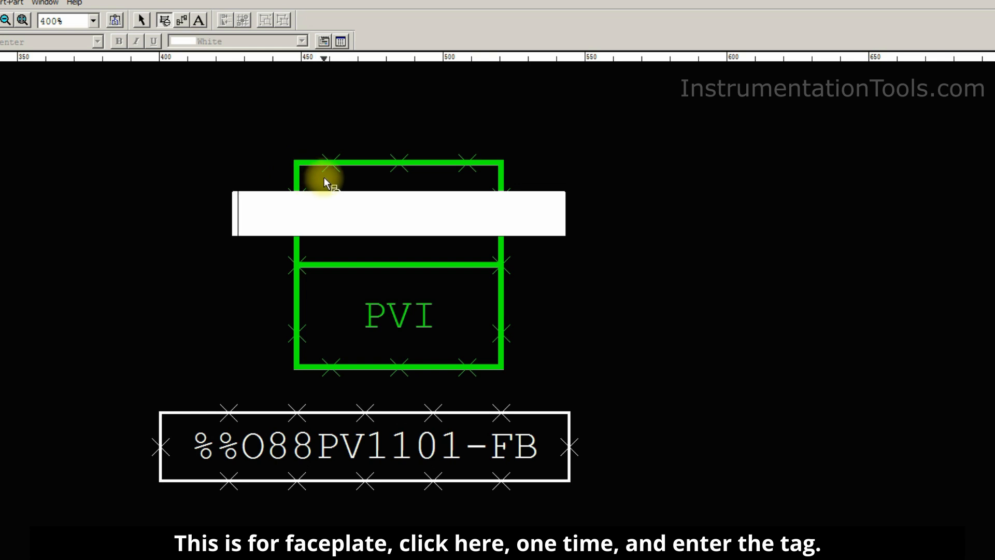
type("88")
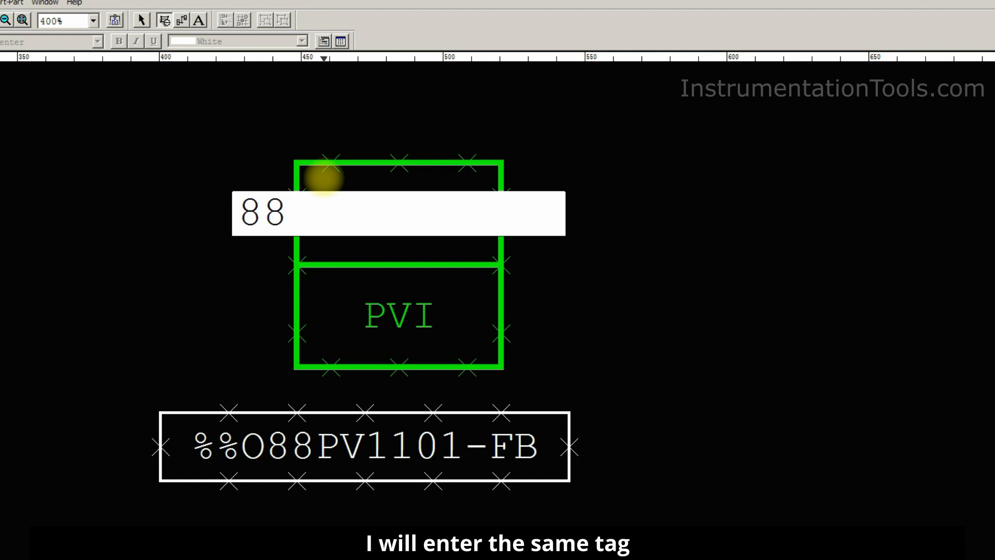
type("PV1")
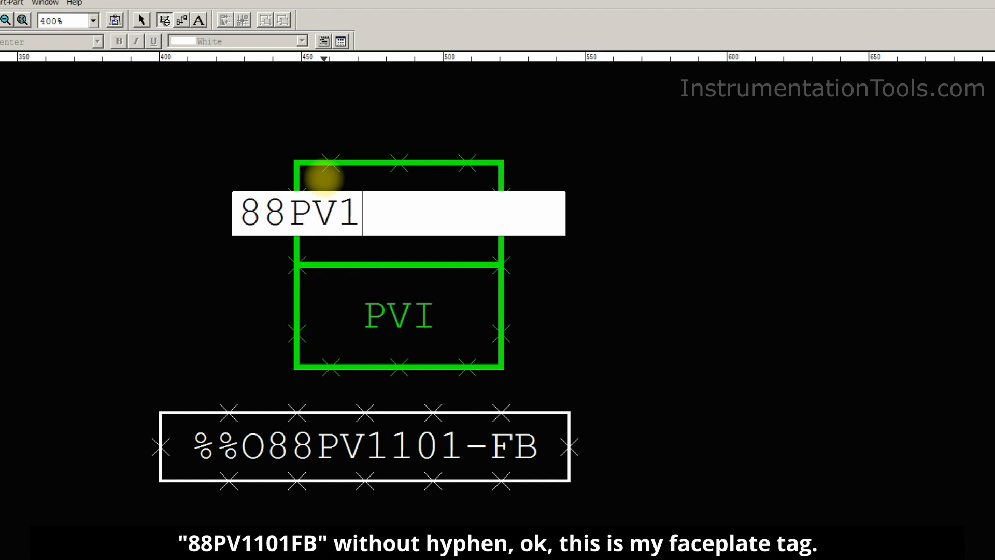
type("101FB")
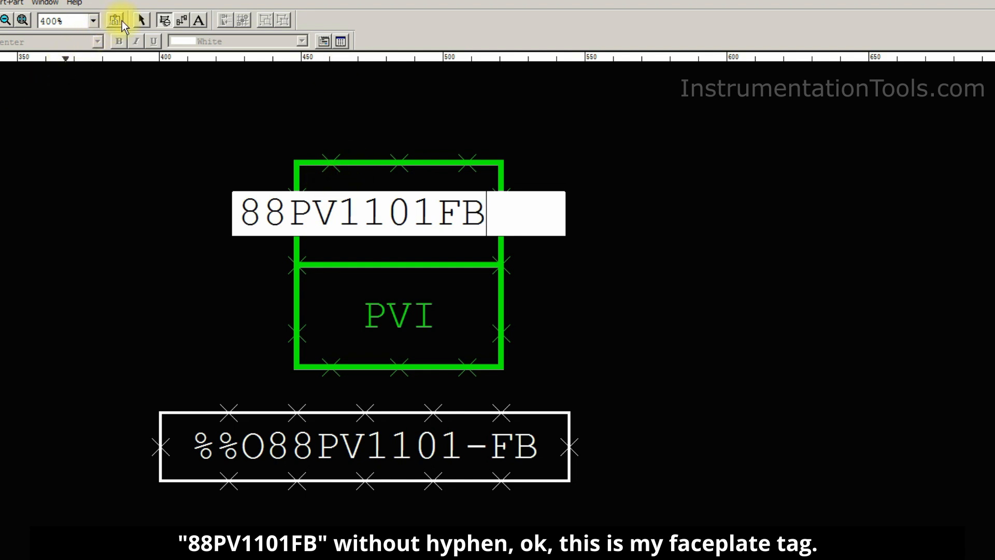
left_click(141, 19)
left_click_drag(384, 239, 373, 204)
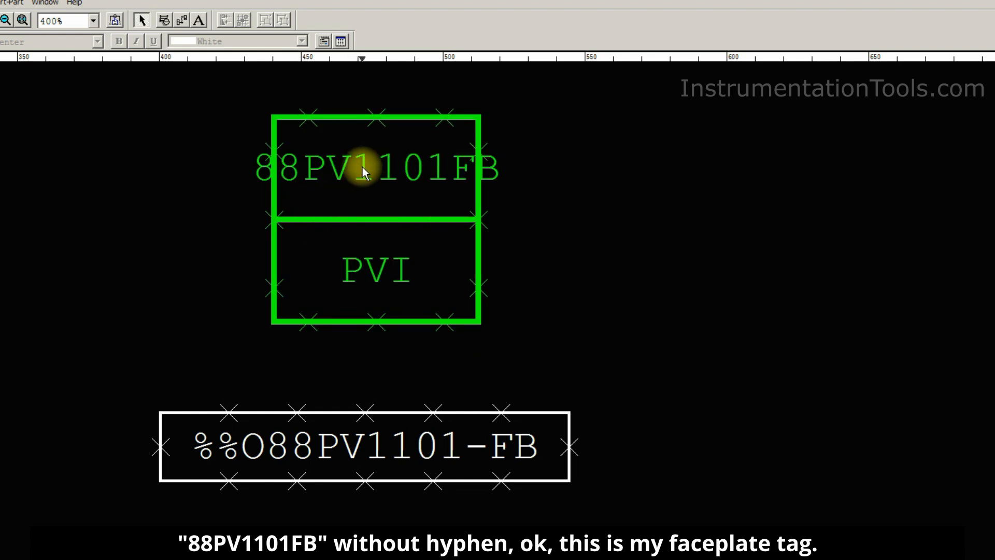
double_click(362, 167)
- Nudge the PVI block upward and the link block into alignment
left_click(397, 249)
left_click(392, 221)
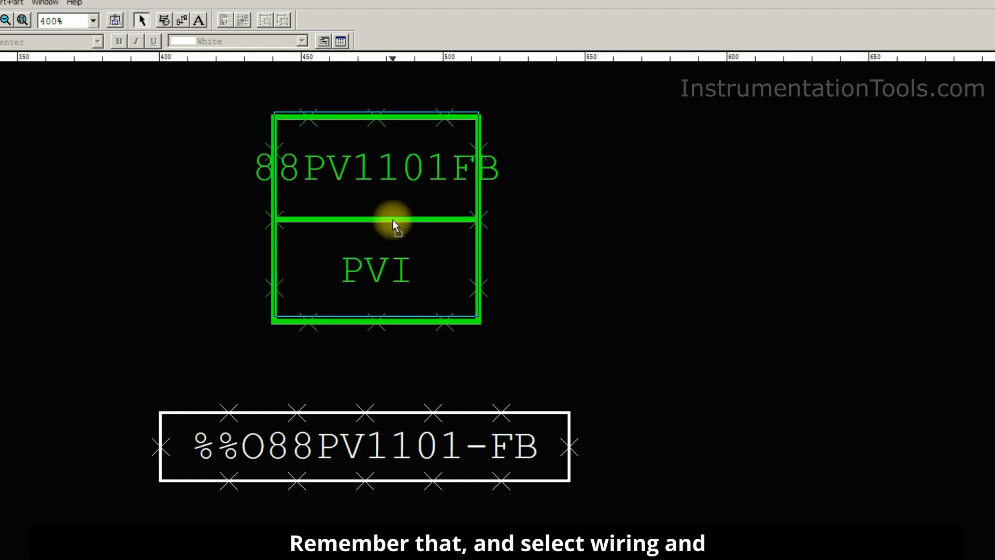
left_click_drag(393, 221, 390, 198)
left_click(455, 368)
left_click(449, 458)
left_click_drag(450, 458, 454, 444)
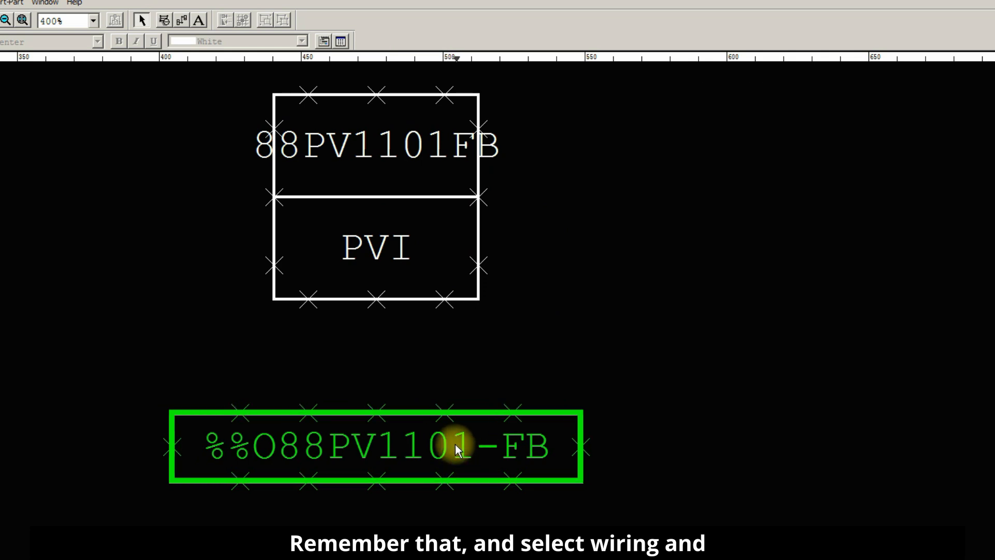
left_click(189, 132)
- Wire the %%O88PV1101-FB link block into the PVI block's IN terminal and check the drawing
left_click(184, 20)
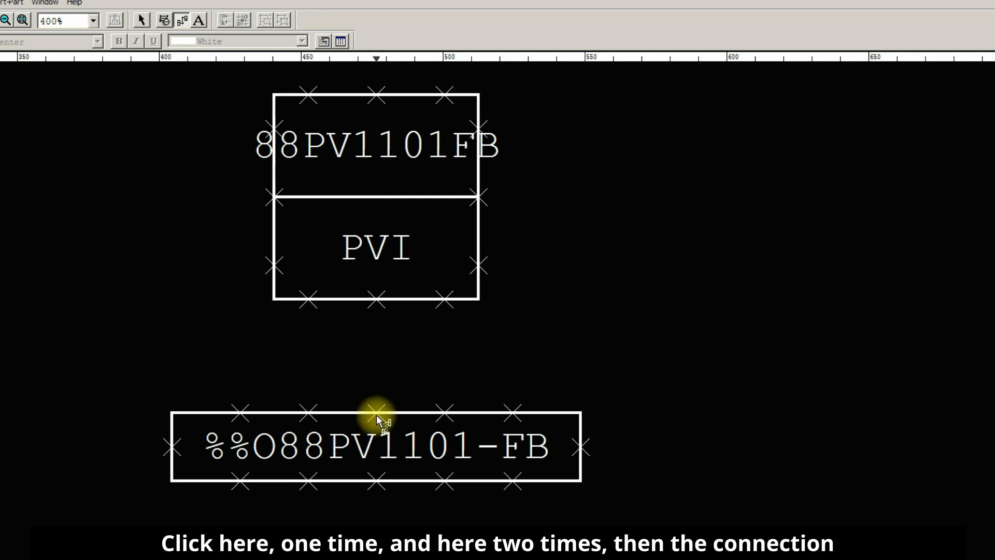
left_click(377, 298)
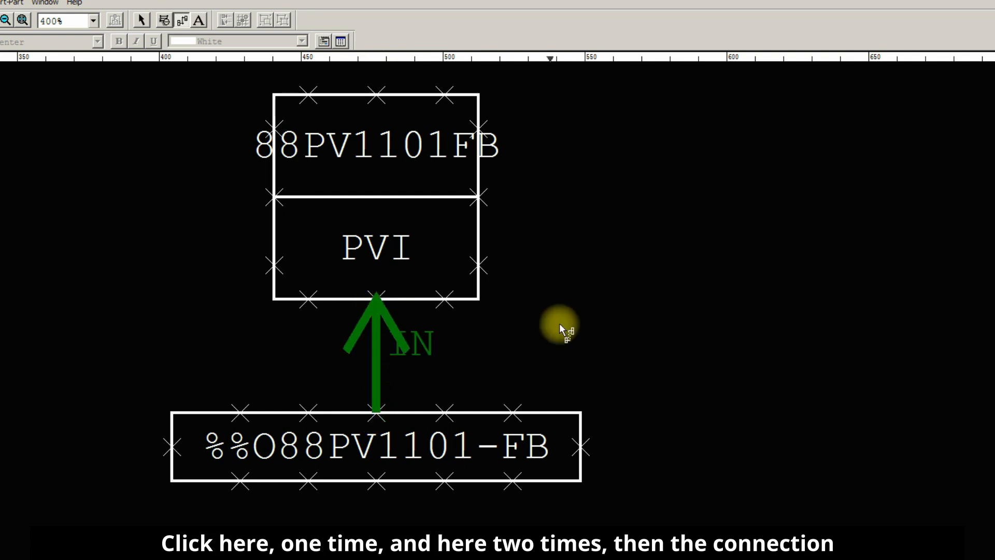
left_click(8, 22)
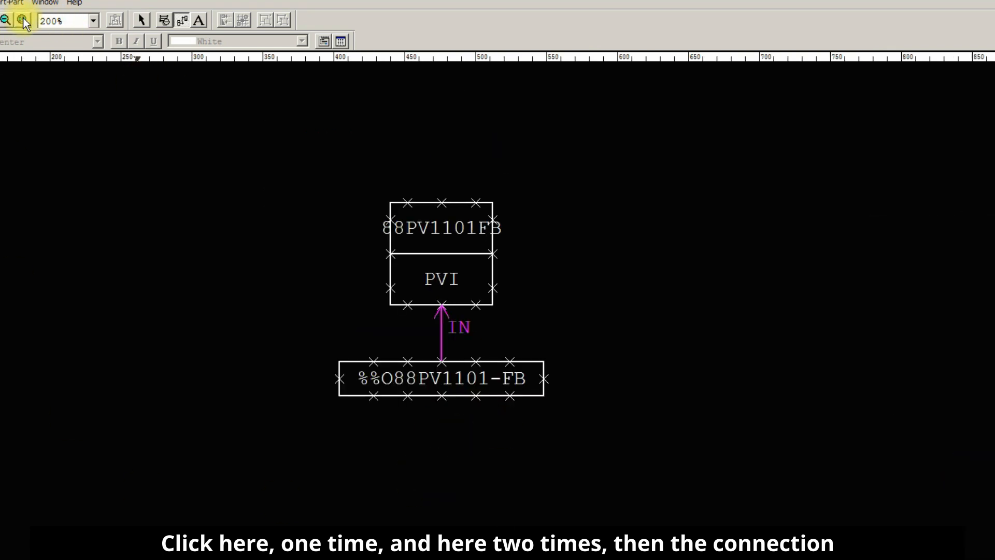
left_click(6, 20)
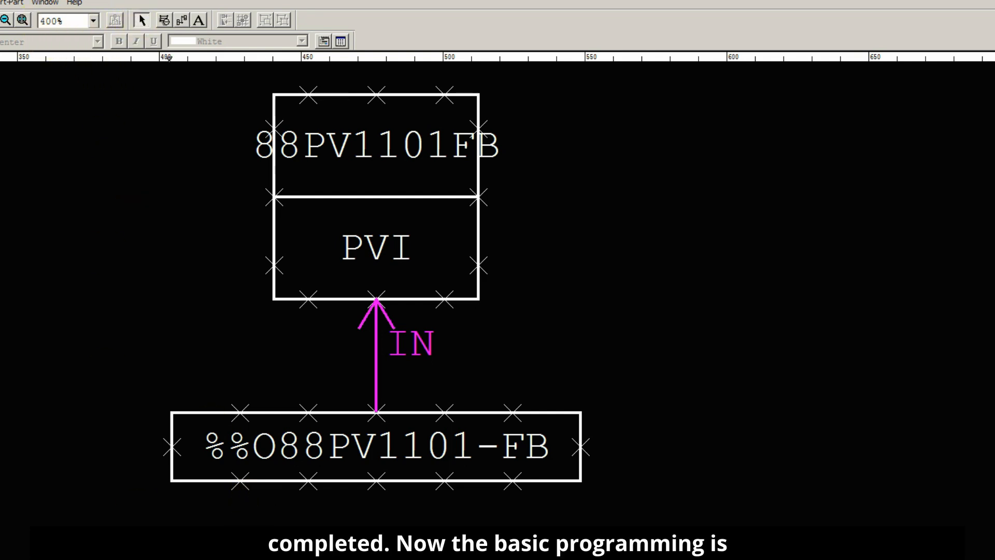
- In the PVI block's properties, verify the 0–100 scale limits and % engineering unit
left_click(407, 172)
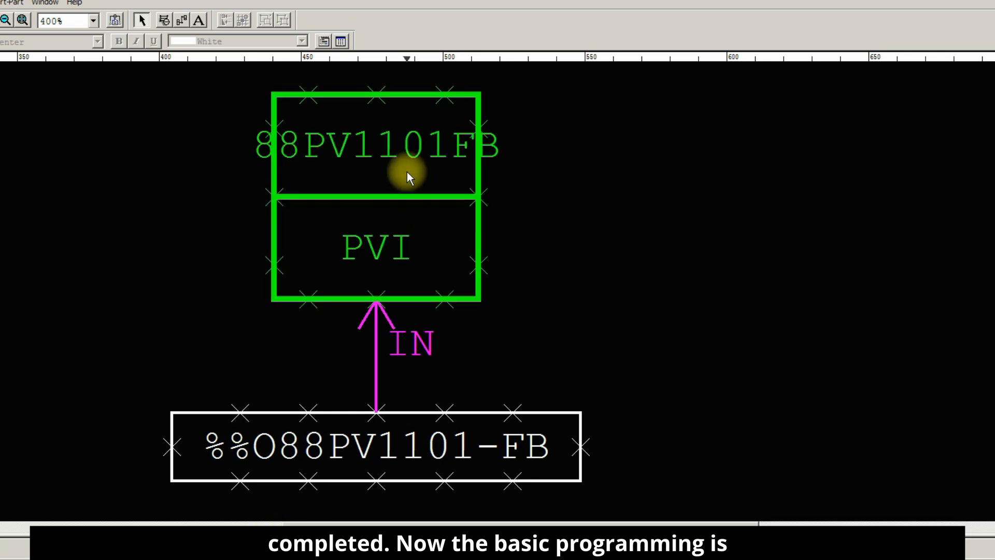
right_click(408, 188)
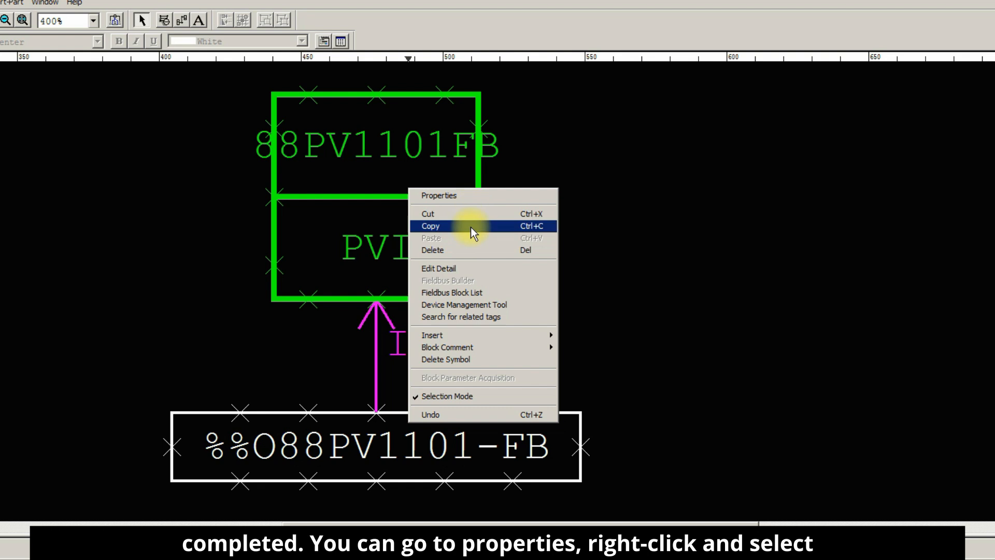
left_click(475, 197)
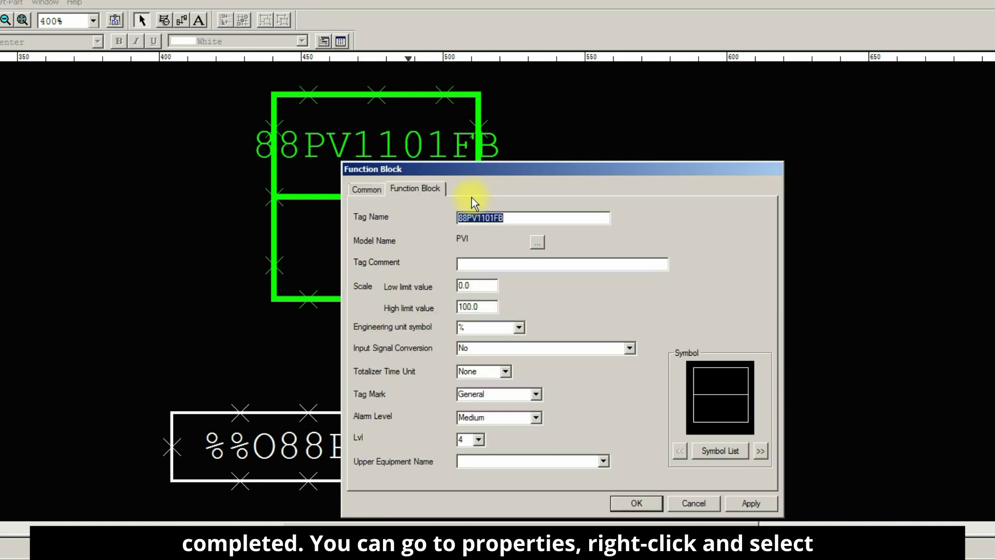
left_click(476, 286)
left_click(477, 308)
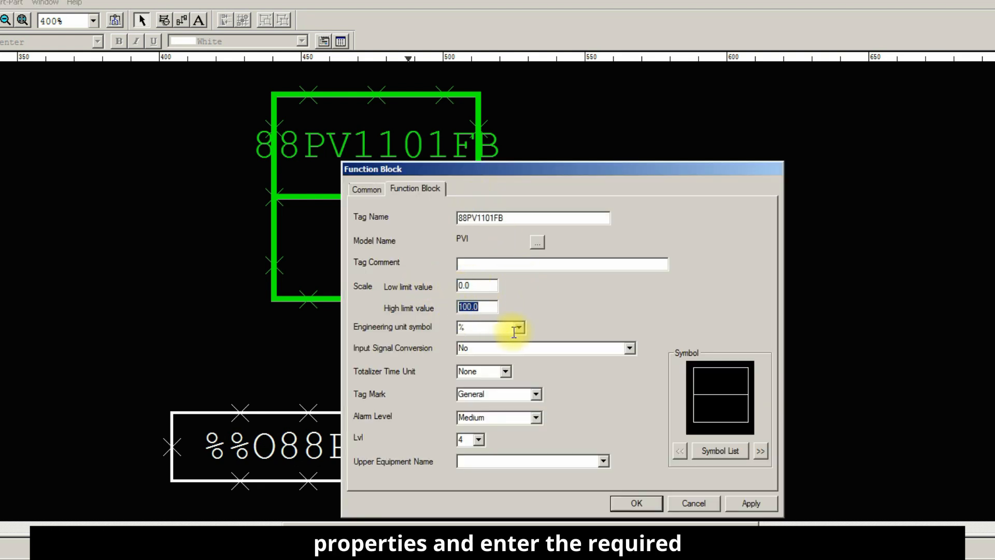
left_click(520, 329)
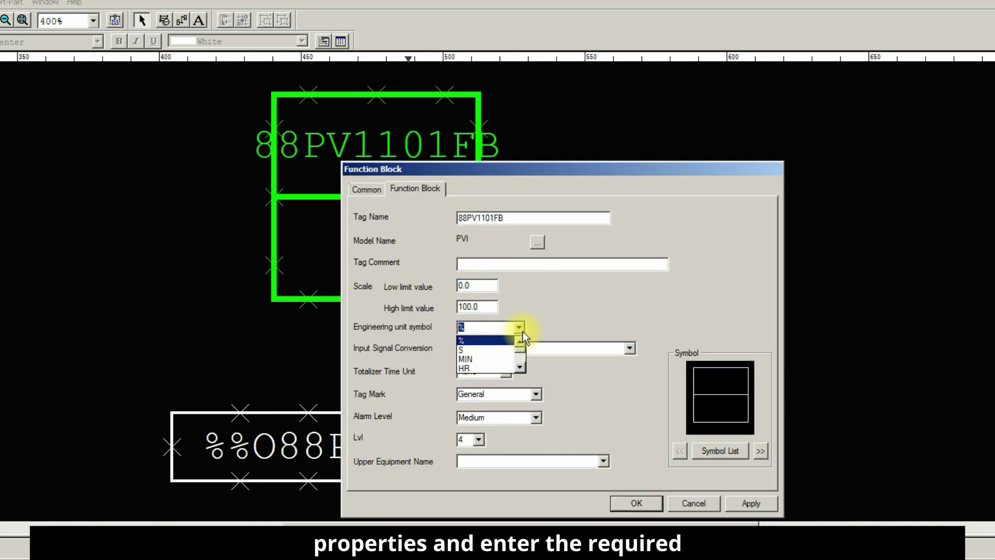
- Set the tag comment to 88PV1101 HART VALVE FB and apply the properties
left_click(482, 265)
type("88PV1101")
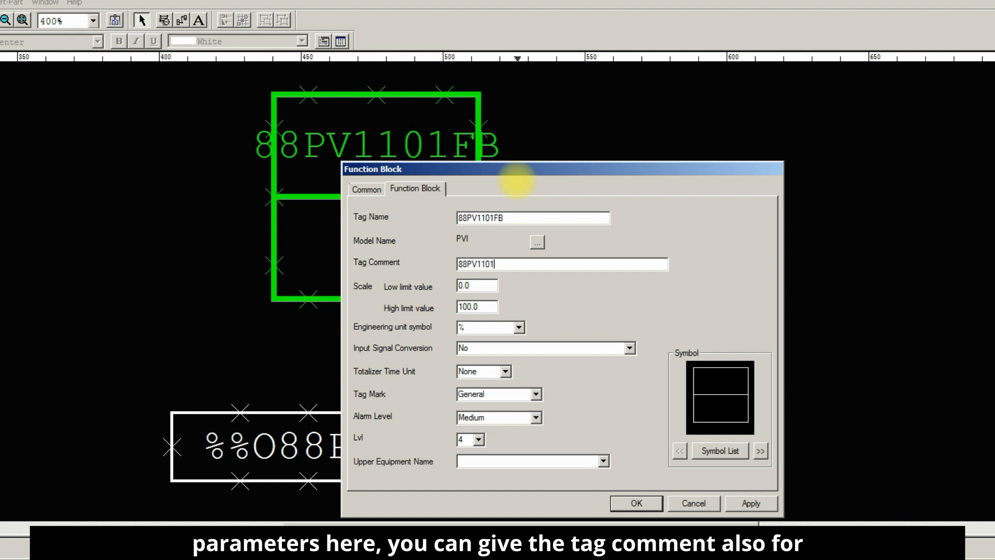
type(" HART VALVE FB")
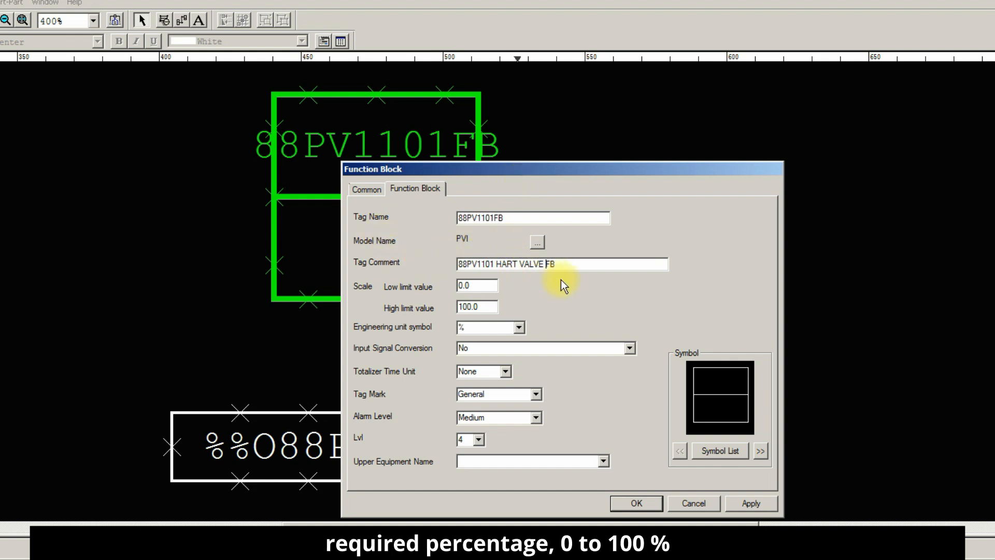
left_click(657, 505)
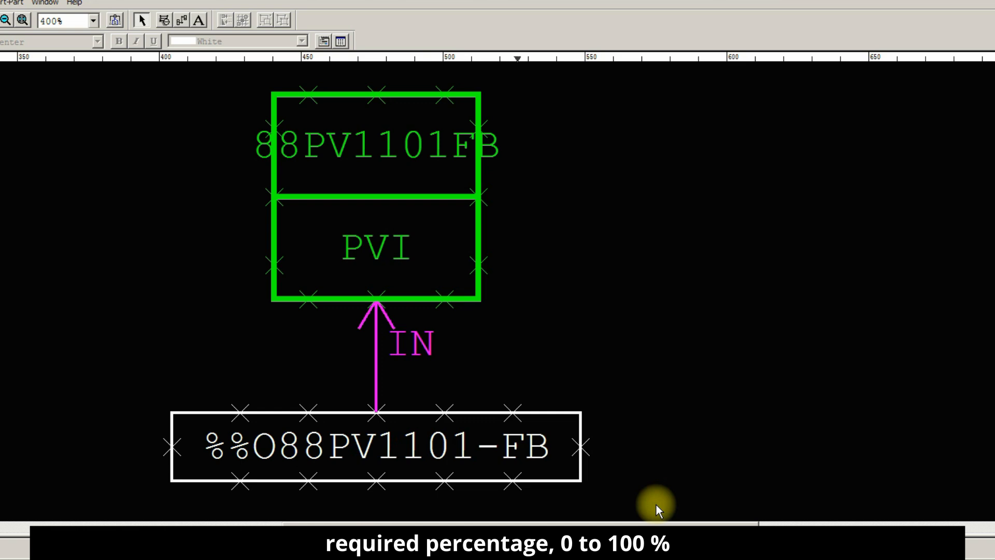
left_click(641, 266)
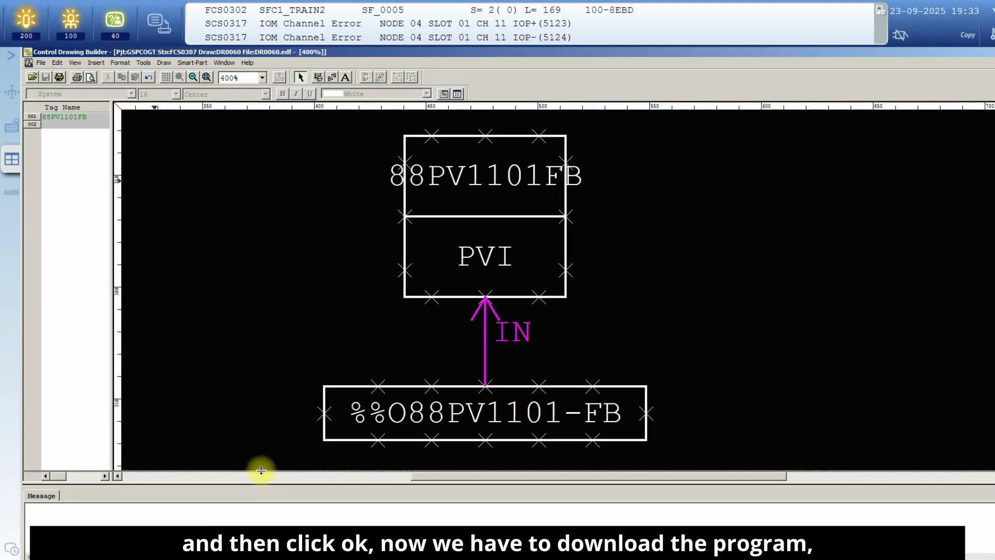
- Download the control drawing to the FCS via File > Download and confirm
left_click_drag(261, 471, 261, 450)
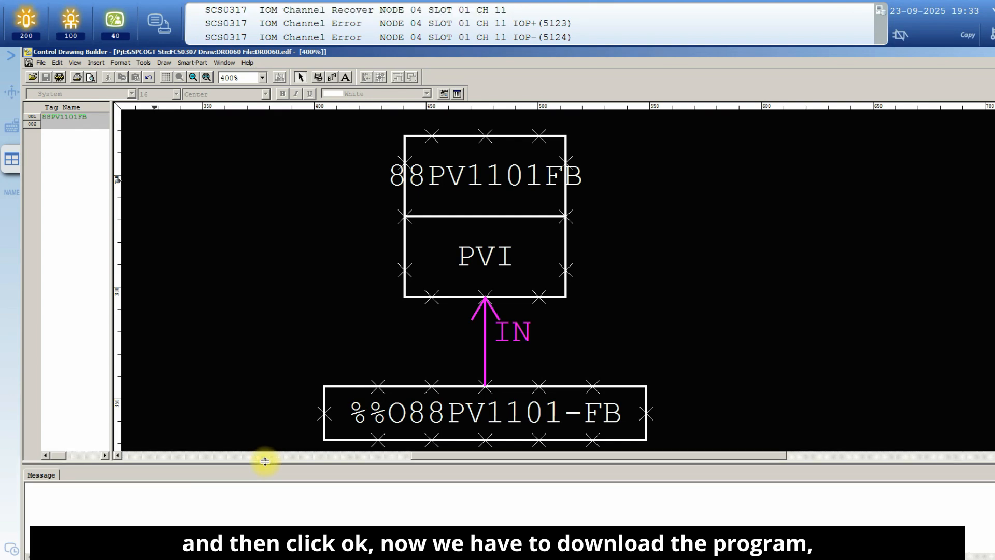
scroll(497, 280, "down", 1)
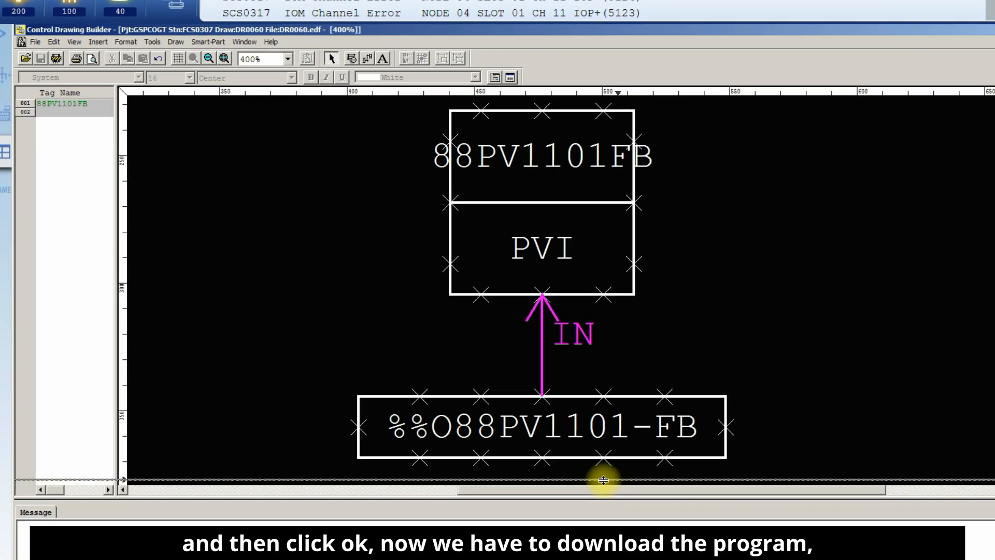
left_click(30, 22)
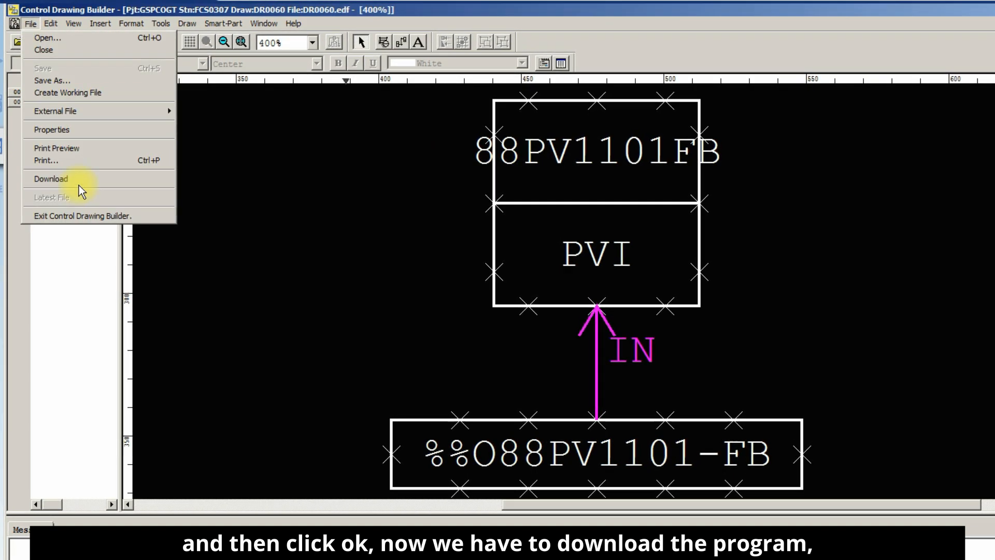
left_click(50, 179)
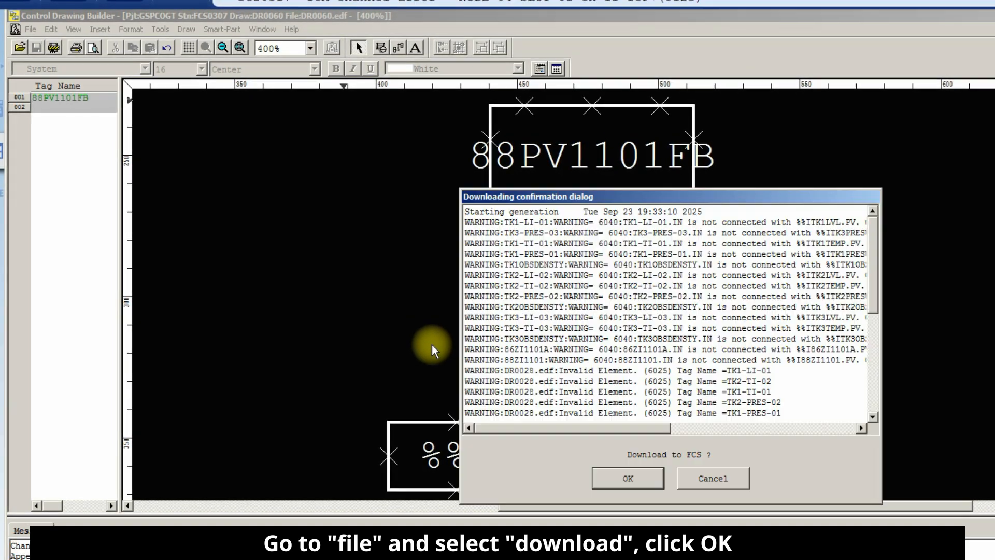
left_click(645, 480)
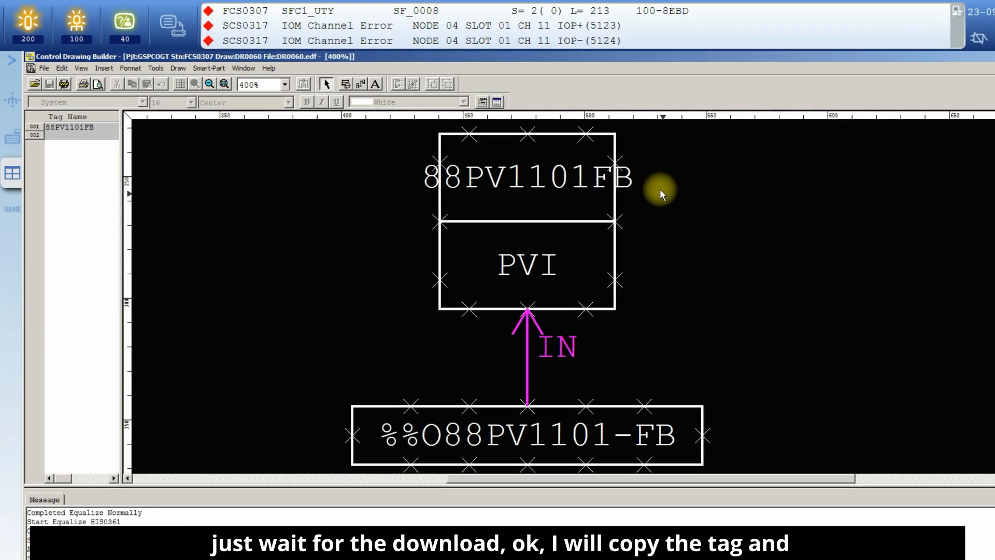
left_click(561, 196)
- Copy the tag name 88PV1101FB from the PVI block
double_click(585, 193)
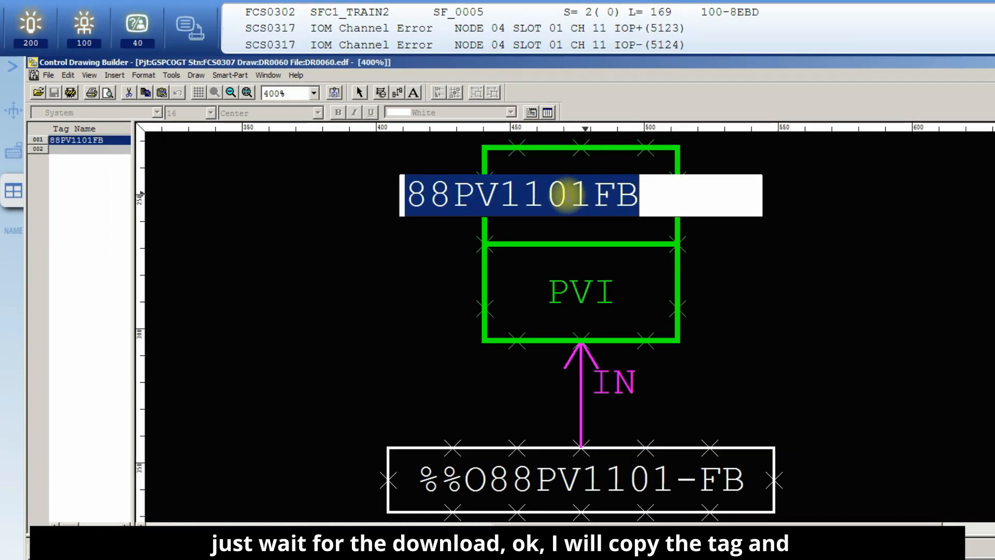
right_click(575, 198)
left_click(614, 216)
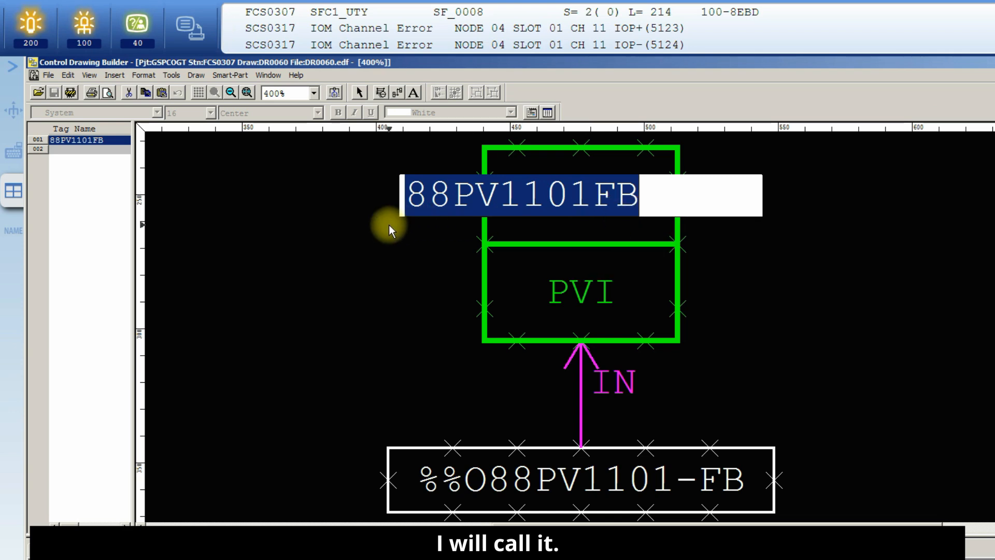
left_click(286, 227)
left_click(155, 225)
- Call the 88PV1101FB faceplate from the NAME panel and position it over the drawing
left_click(17, 229)
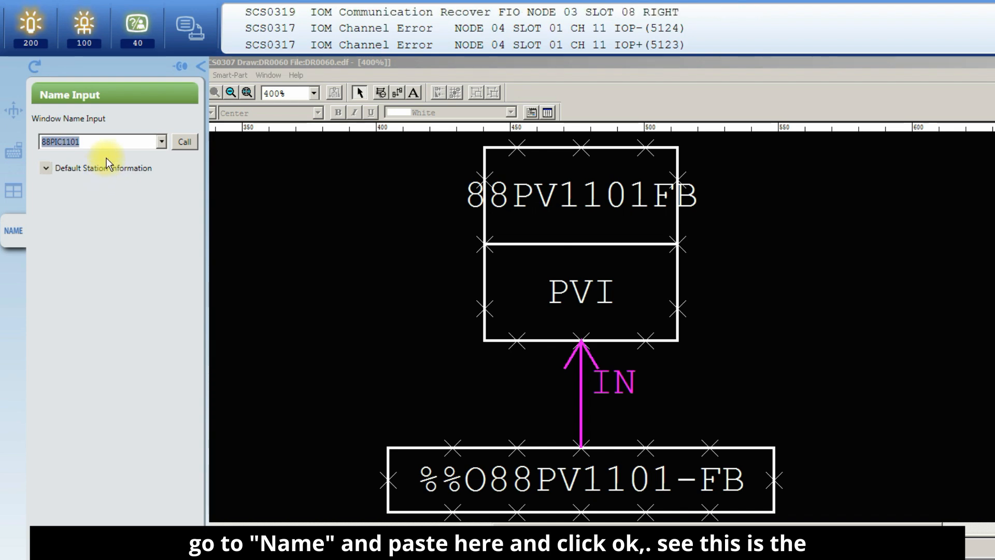
left_click(101, 141)
key("ctrl+v")
left_click(184, 142)
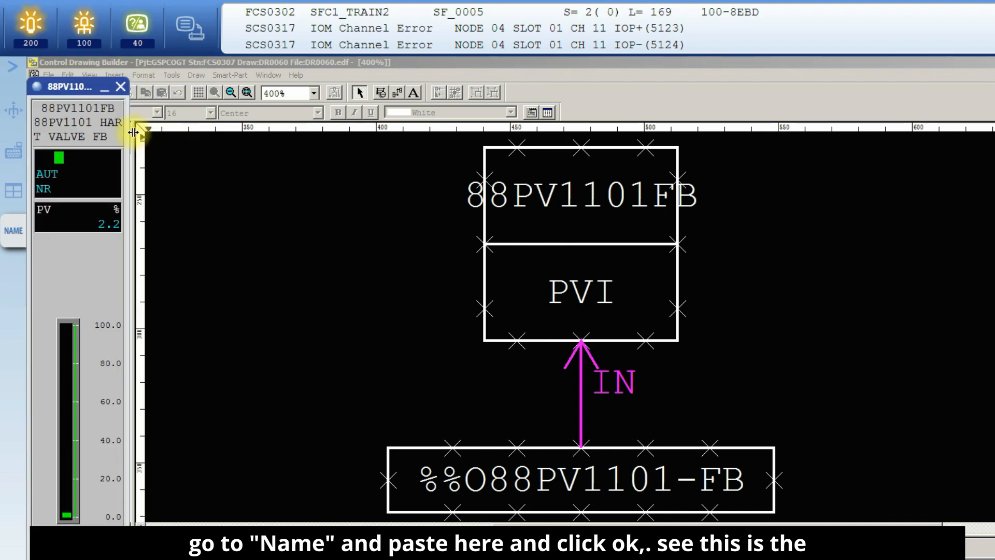
left_click_drag(205, 100, 233, 102)
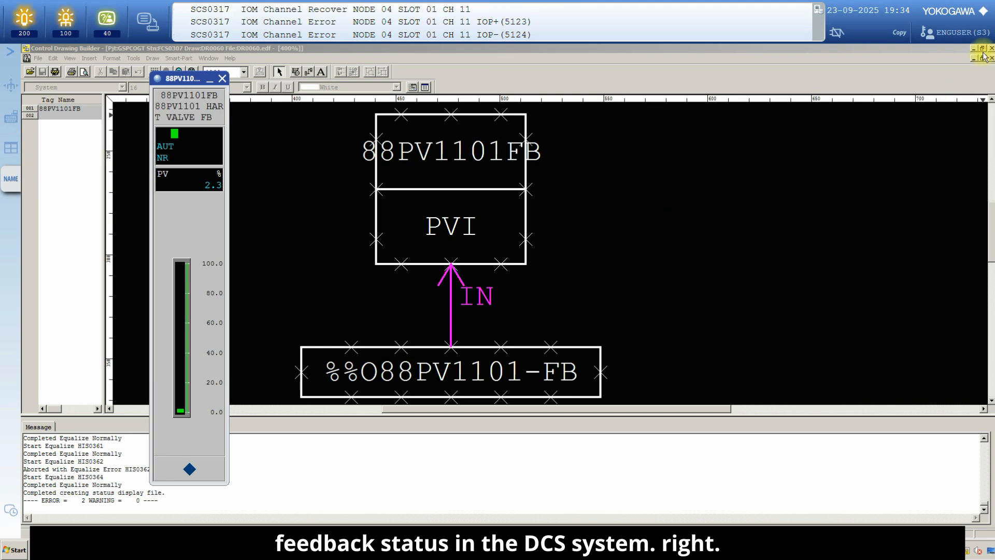
- Minimize the builder and System View windows to show the NITROGEN SYSTEM graphic with the faceplate
left_click(983, 61)
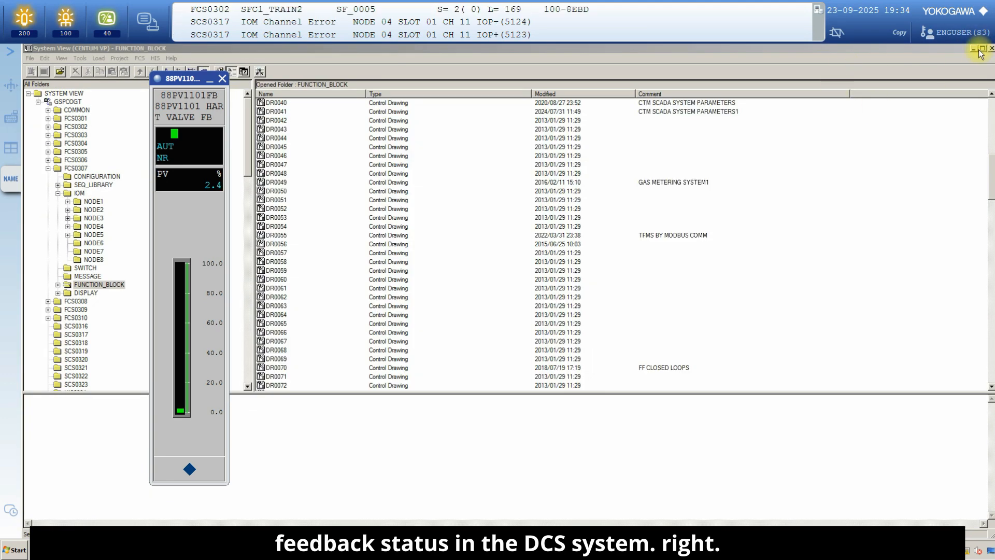
left_click(979, 51)
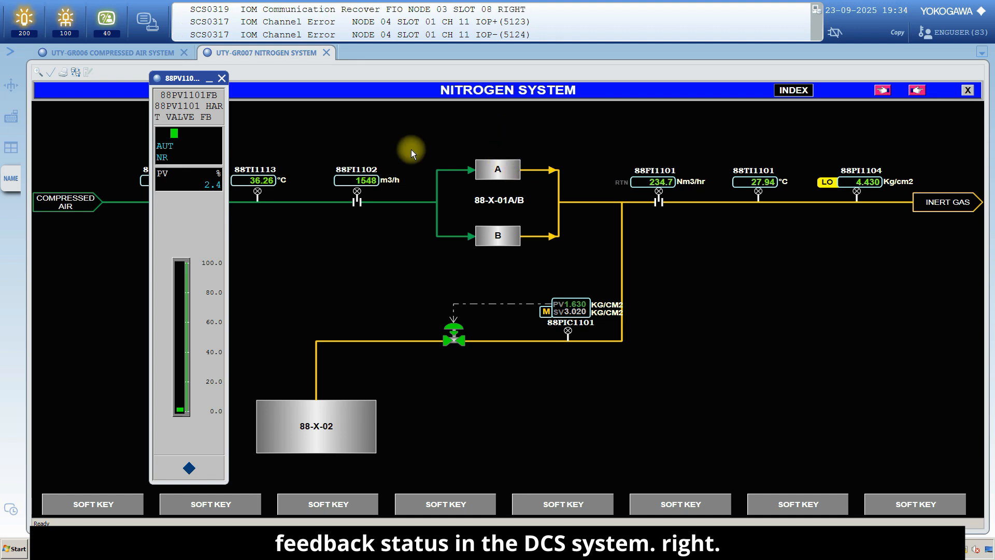
left_click(177, 109)
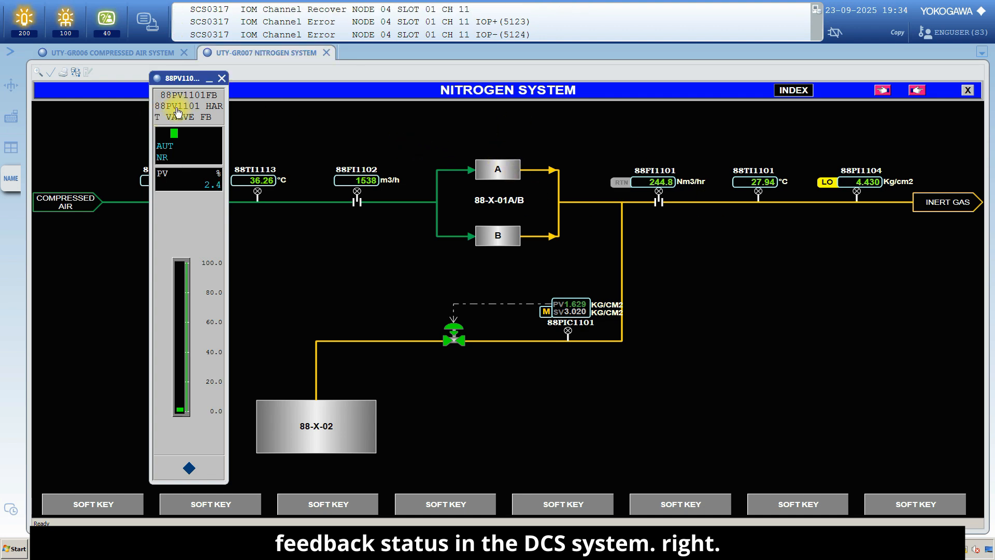